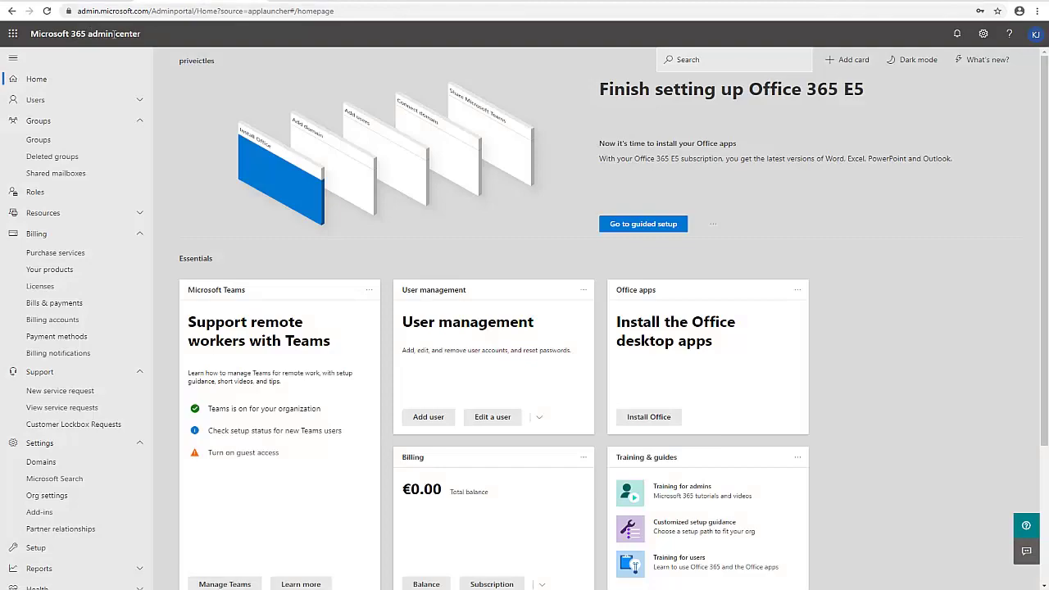
- View the form for adding a shared mailbox from the Shared mailboxes page and close it without saving
click(62, 101)
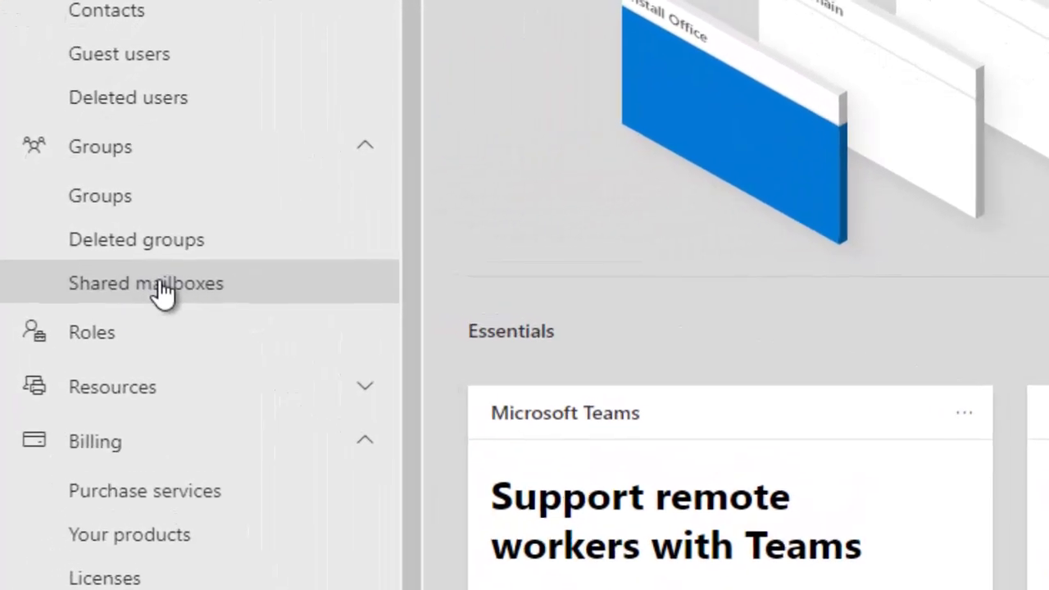
click(131, 279)
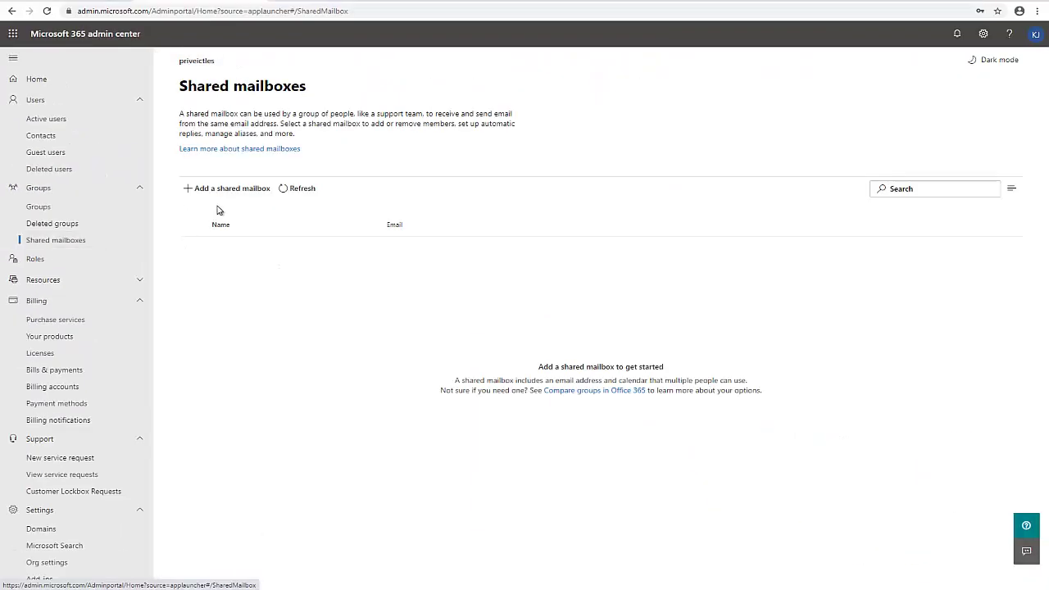
click(235, 189)
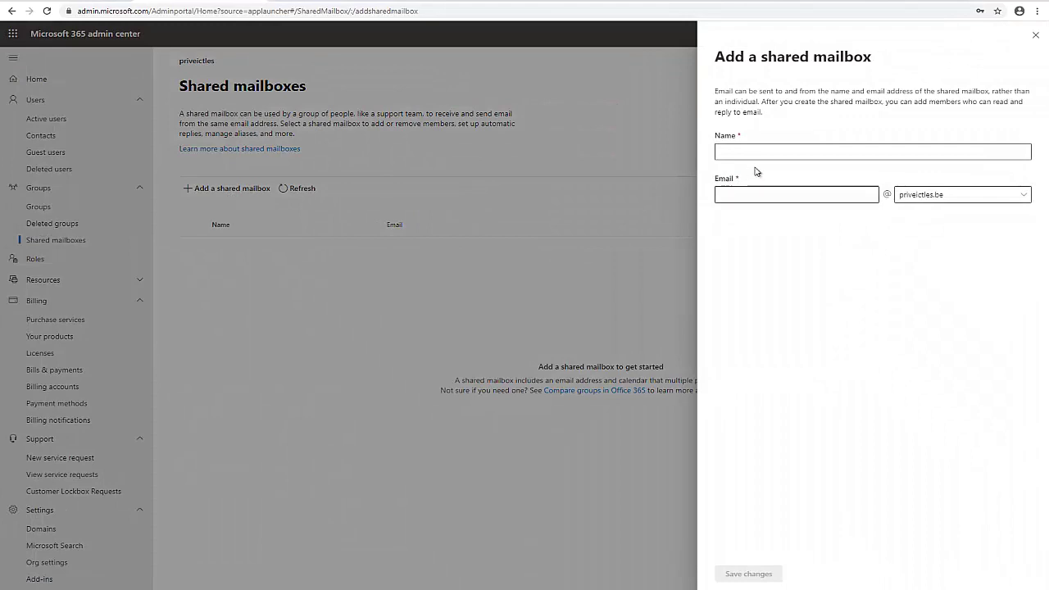
click(786, 150)
click(1036, 36)
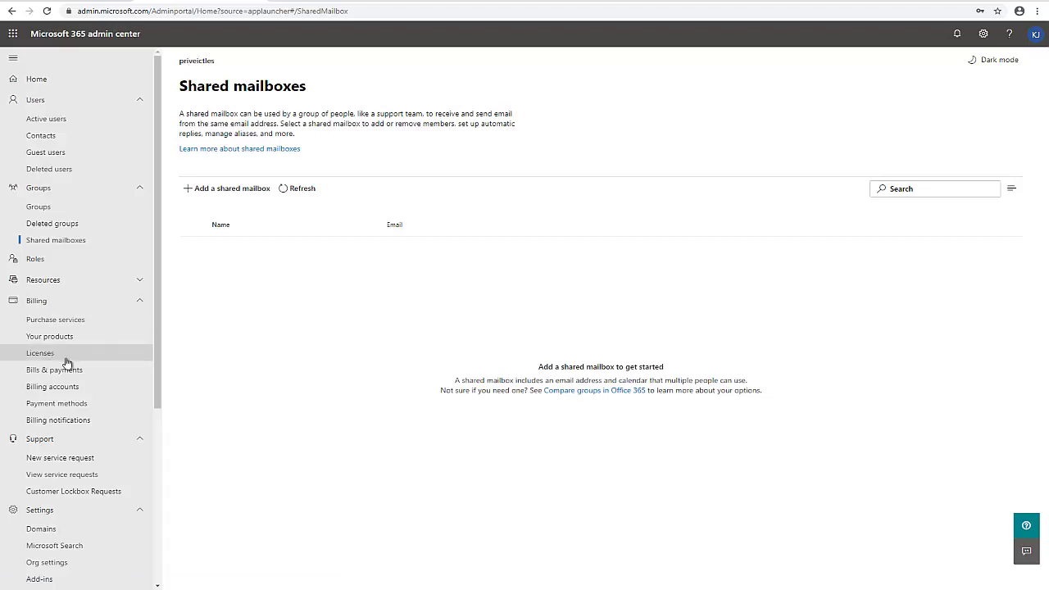
- Open the Exchange admin center from the Microsoft 365 admin center
scroll(85, 357, down, 2)
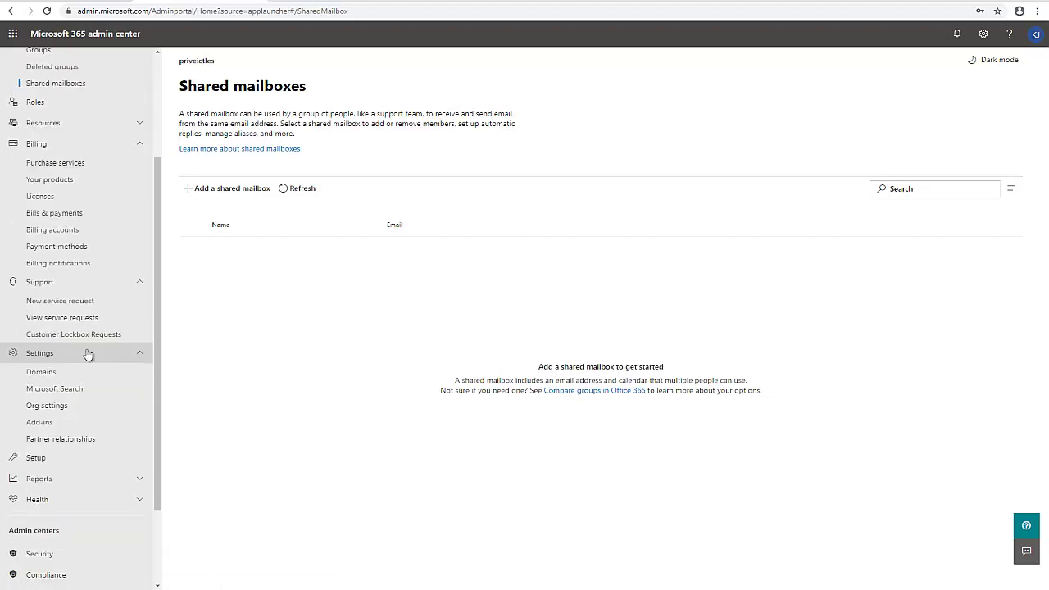
scroll(87, 361, down, 2)
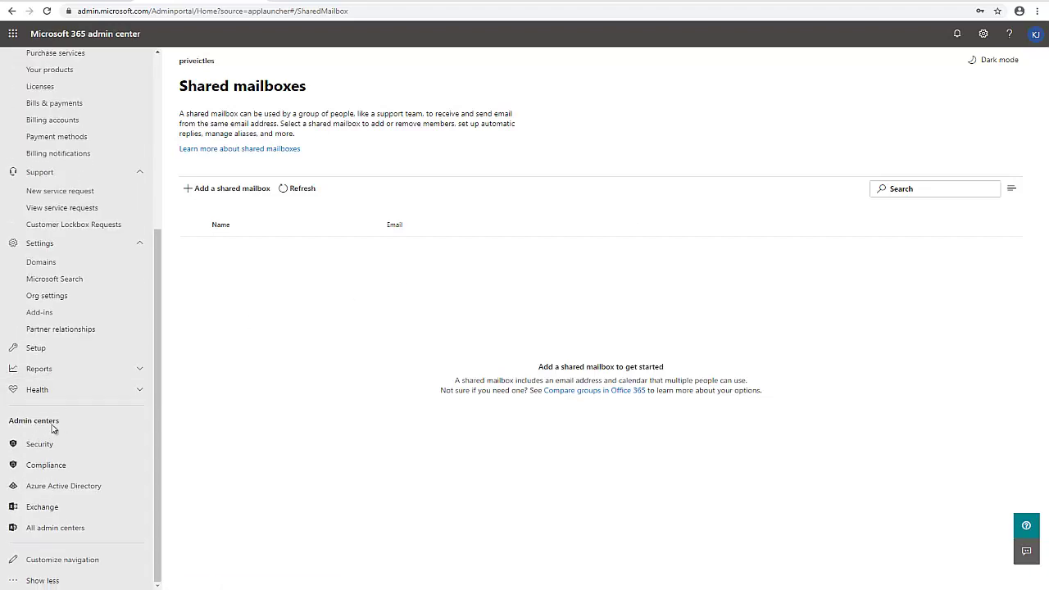
click(49, 512)
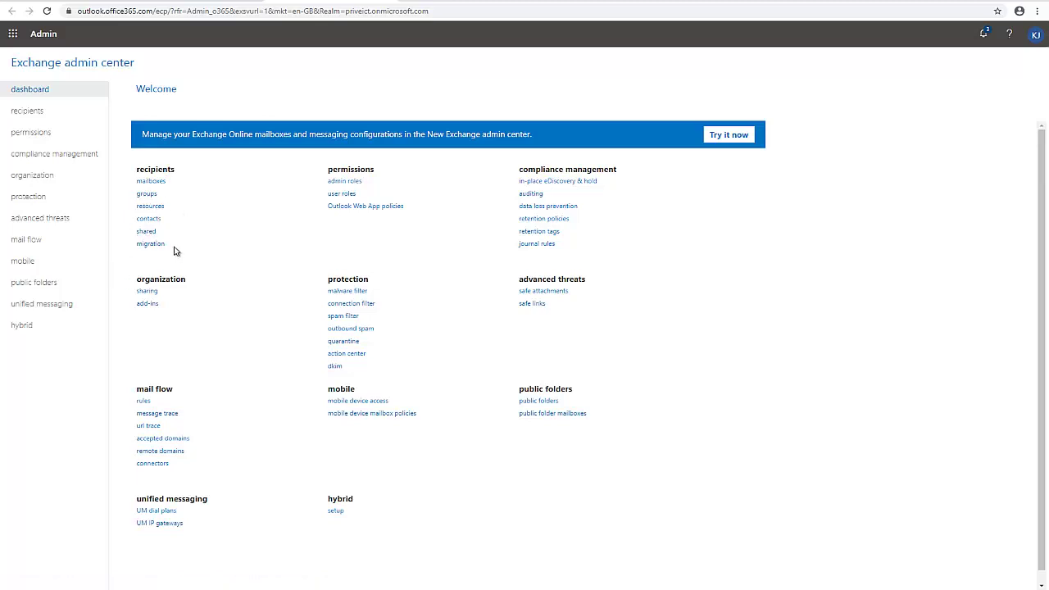
- View the new shared mailbox form under the classic Exchange recipients and cancel it
click(37, 114)
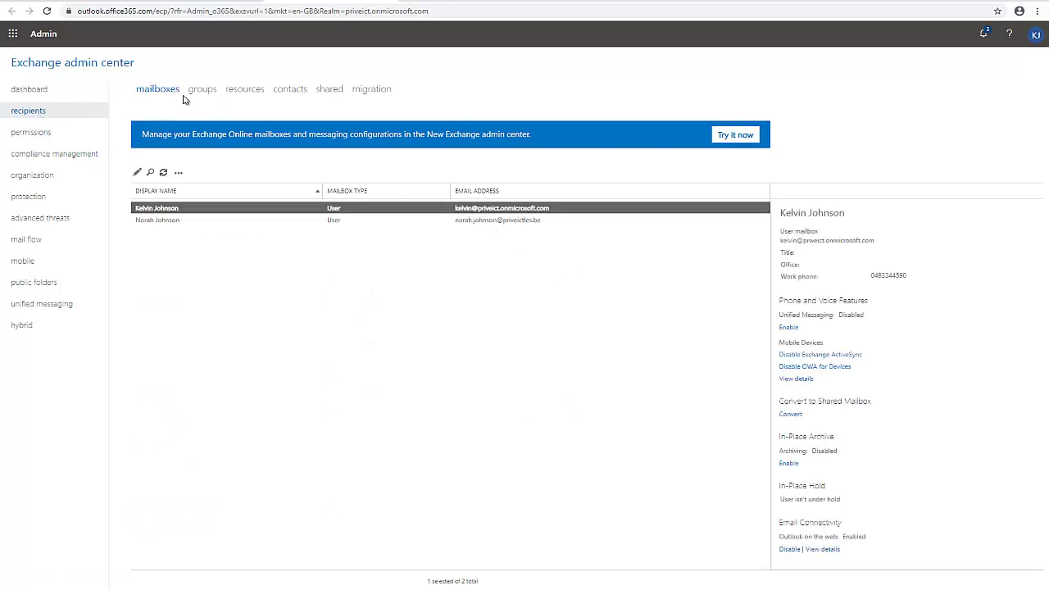
click(328, 95)
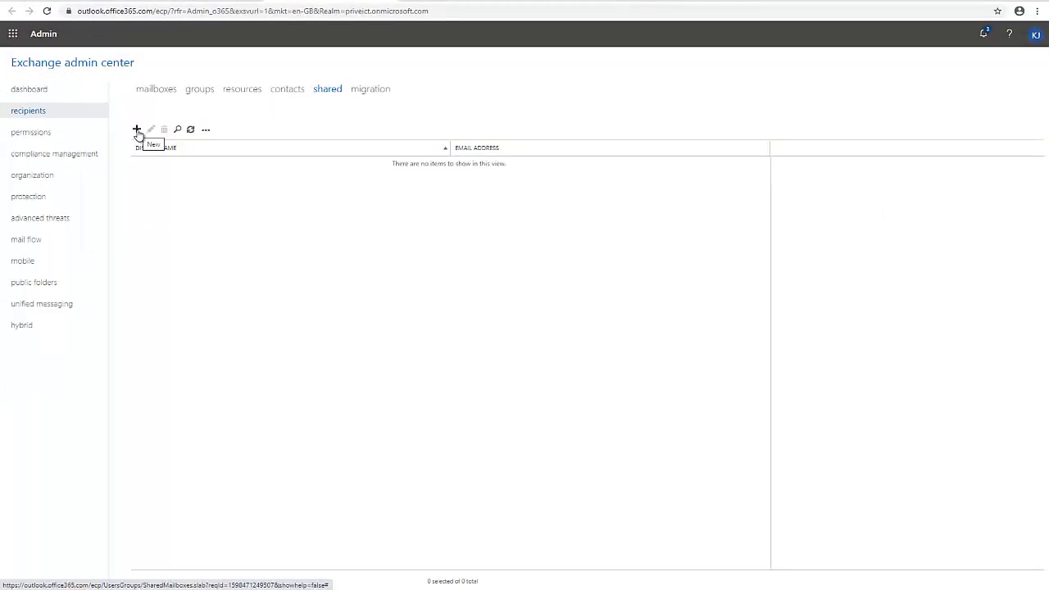
click(137, 130)
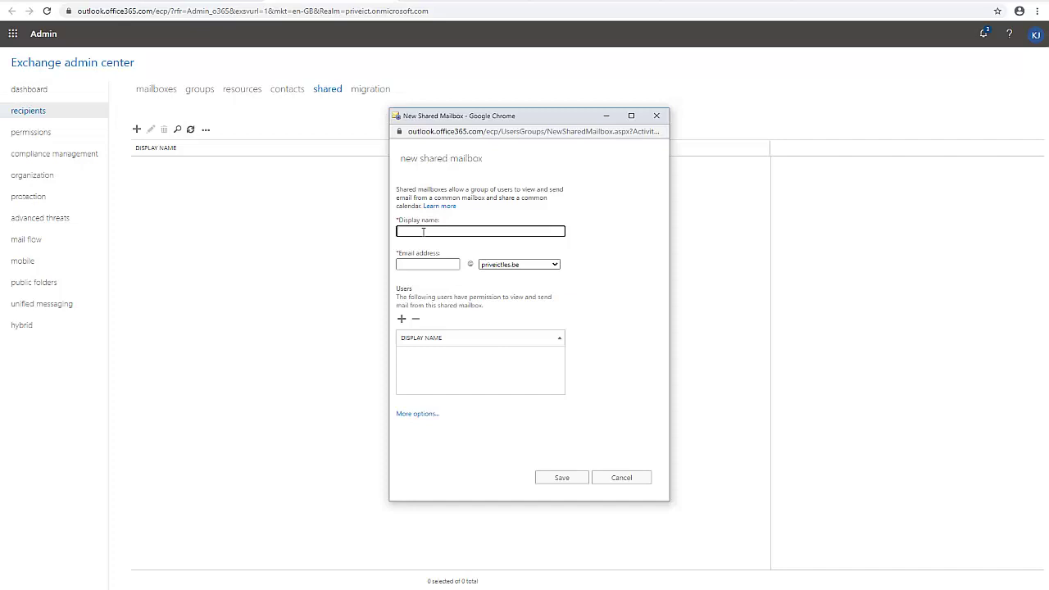
click(620, 478)
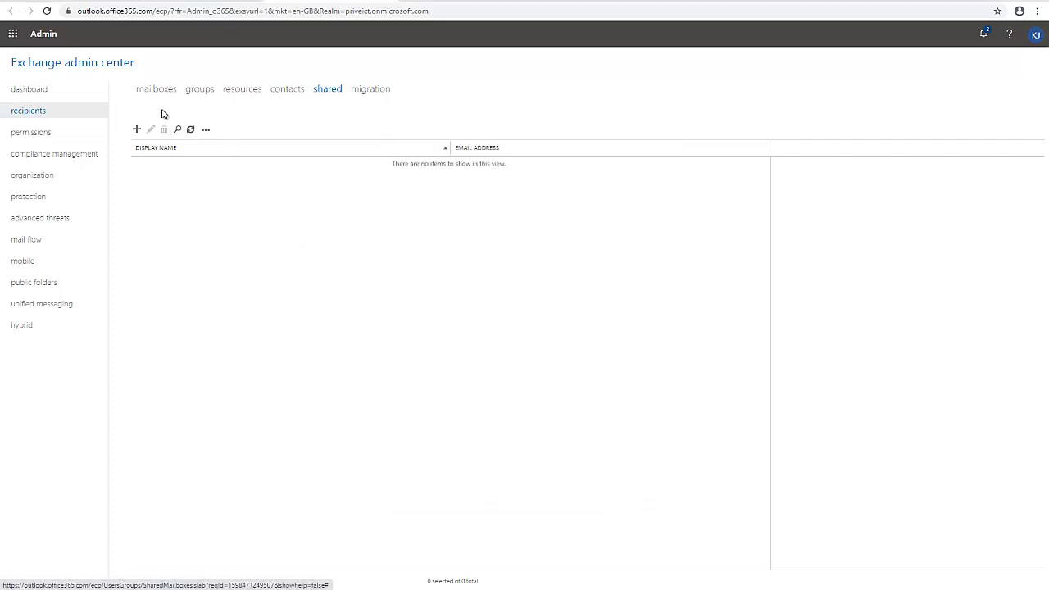
- Switch from the classic mailboxes list to the new Exchange admin center and expand the Recipients section
click(156, 91)
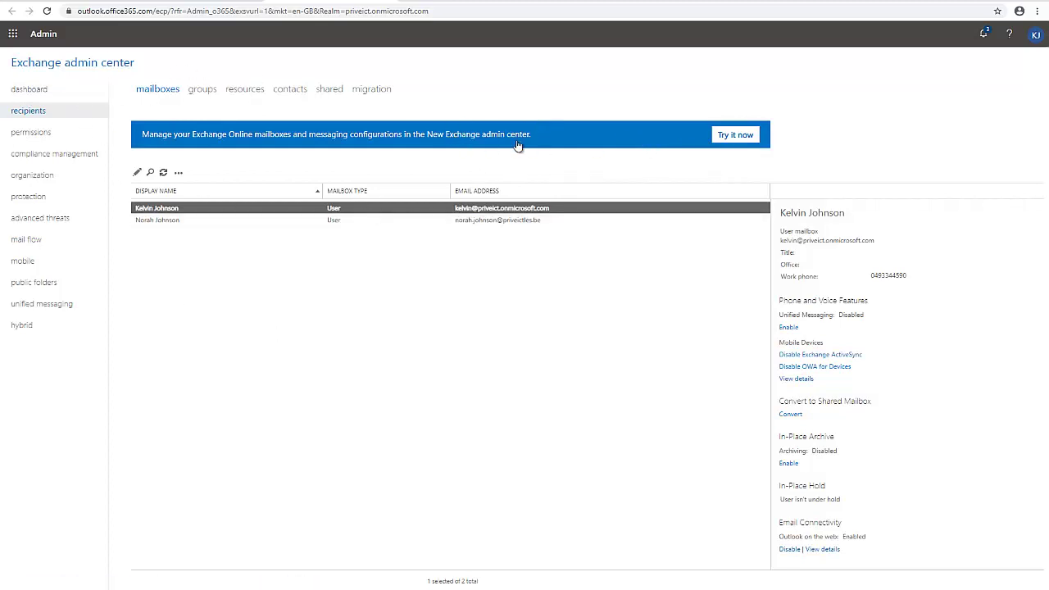
click(736, 136)
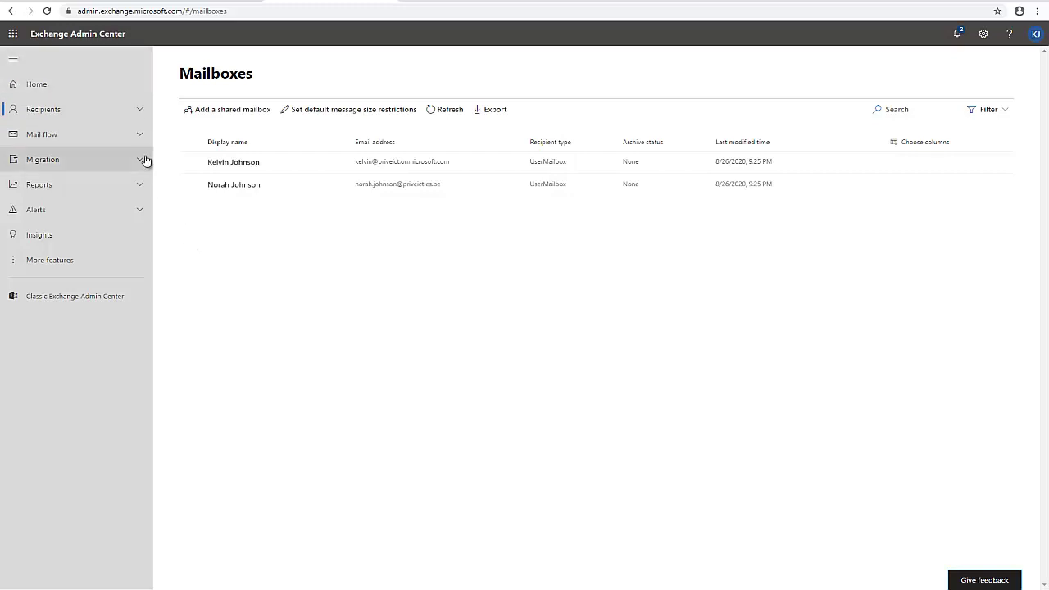
click(138, 115)
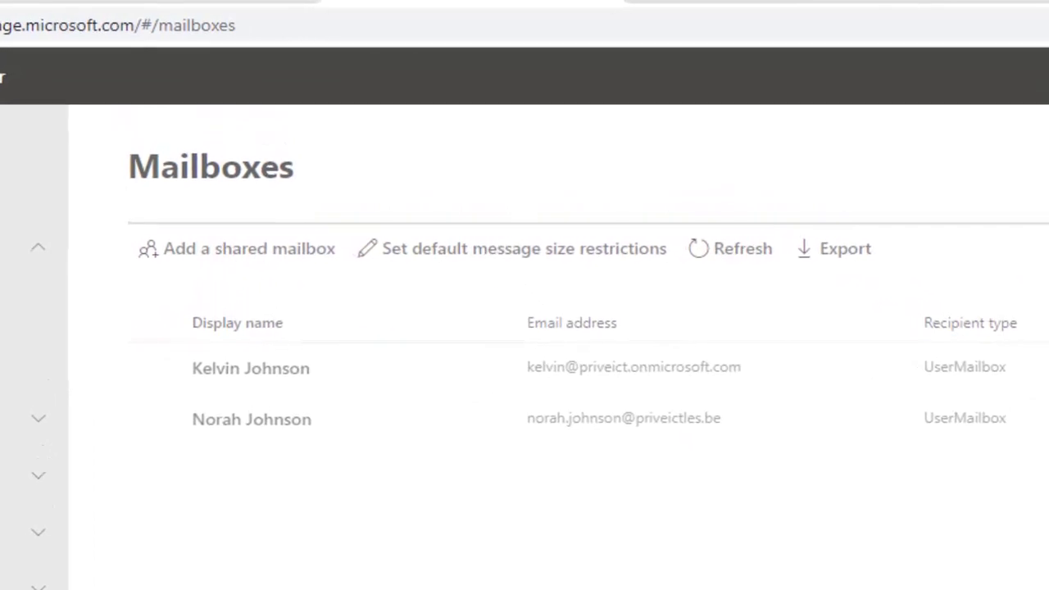
- Start a new shared mailbox with the display name Finance and the email name finance
click(236, 248)
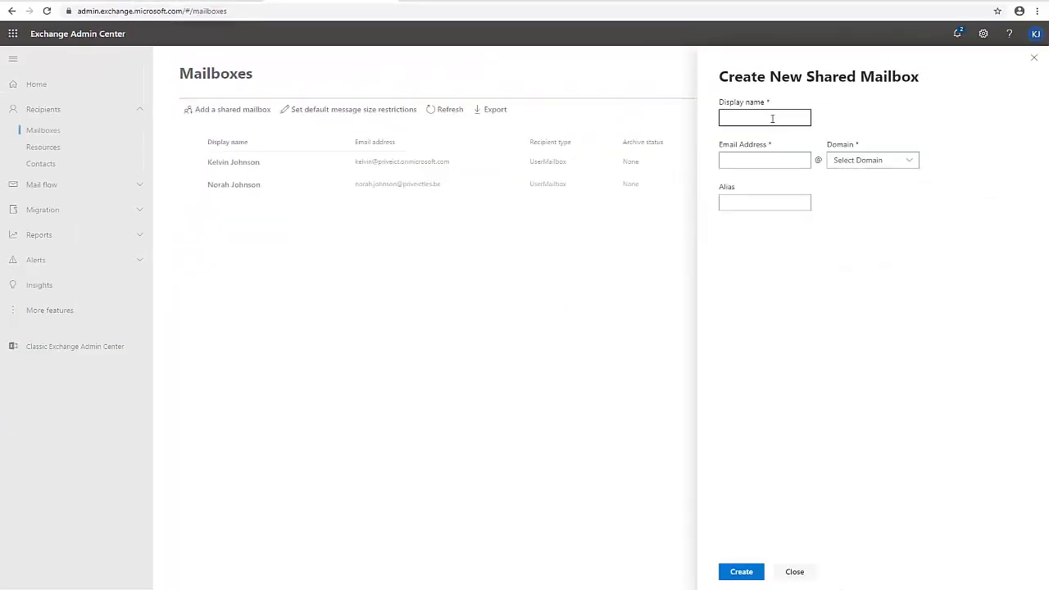
click(771, 117)
text(f)
key(BackSpace)
text(Finance)
click(778, 160)
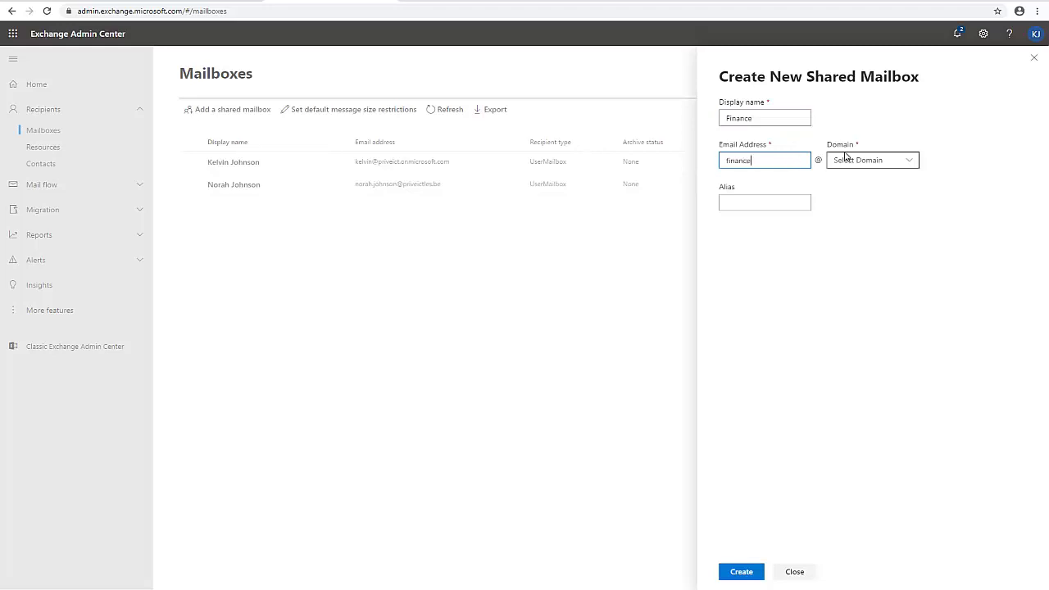
- Choose the priveictles.be domain, leave the alias empty and create the Finance shared mailbox
click(879, 161)
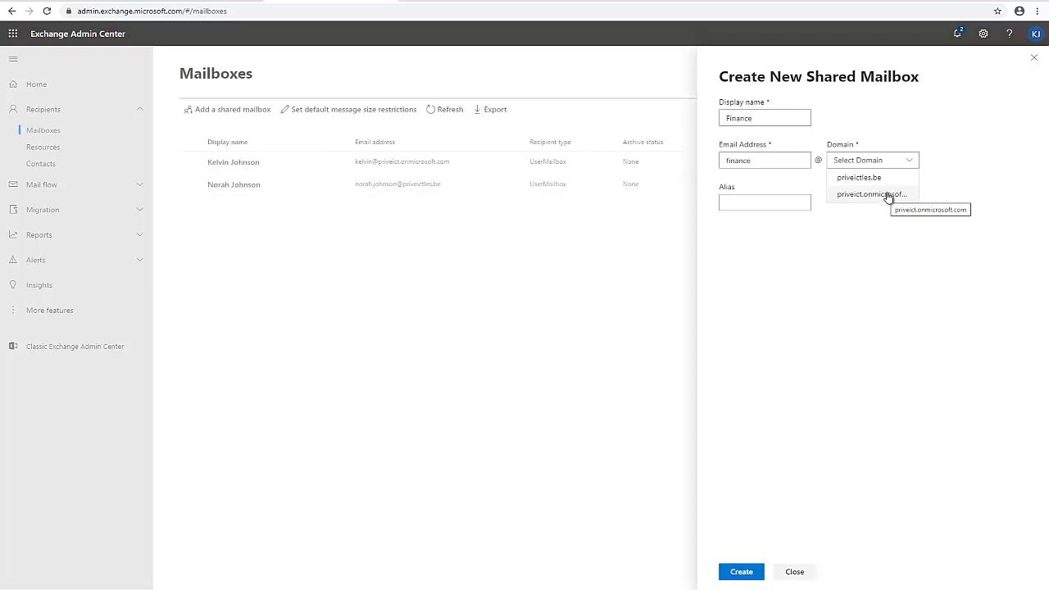
click(856, 180)
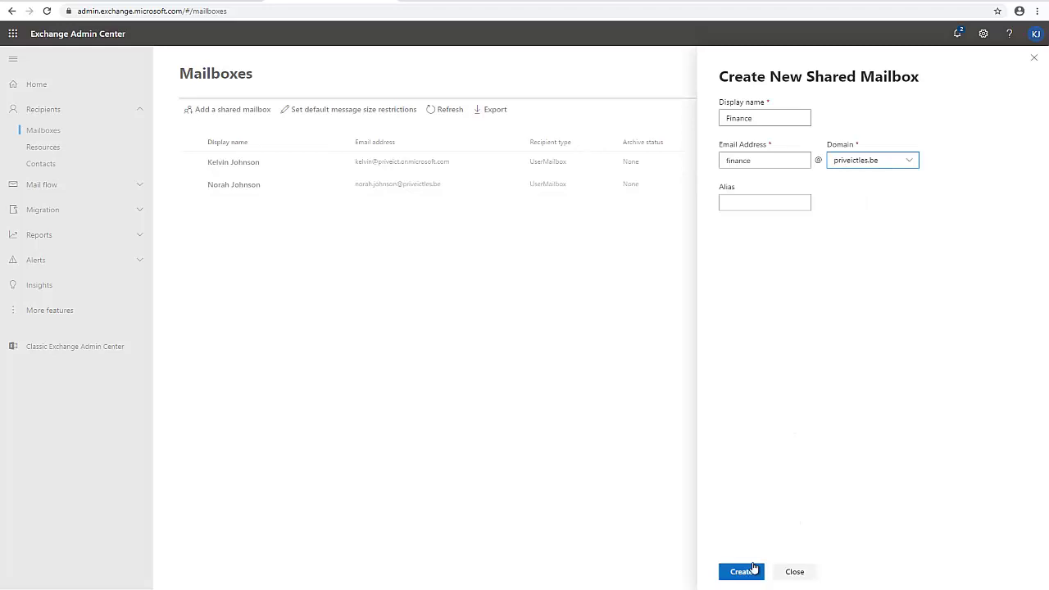
click(738, 200)
click(741, 572)
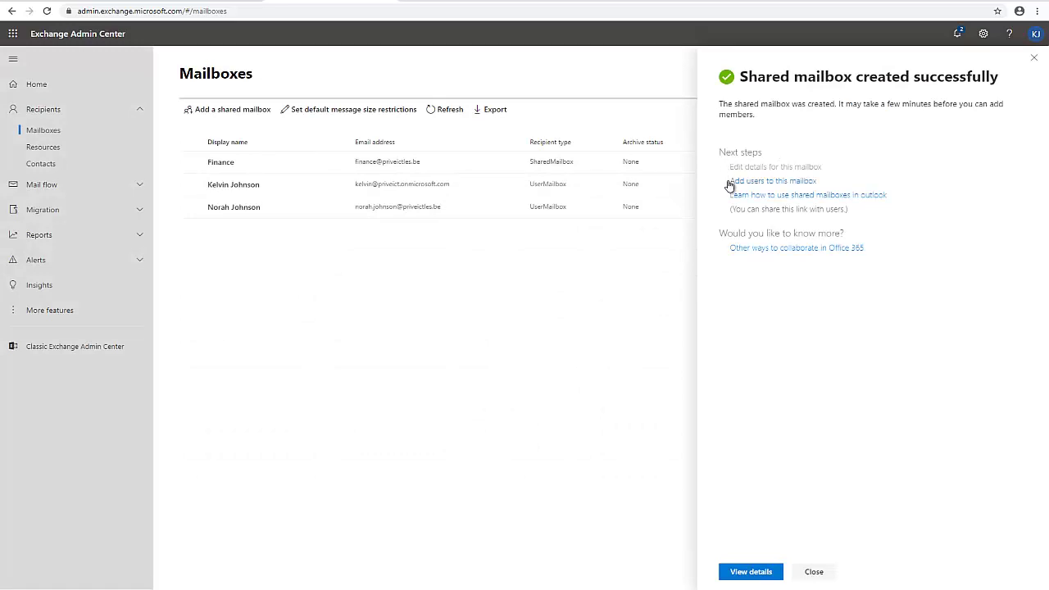
click(822, 574)
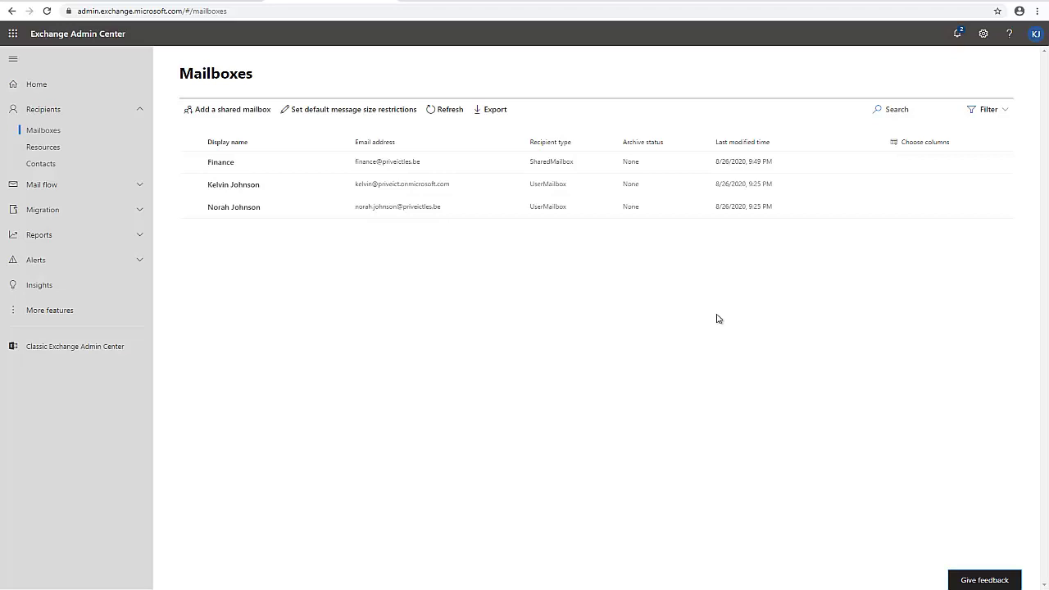
- Review the mailbox and account details of the Finance shared mailbox
click(232, 164)
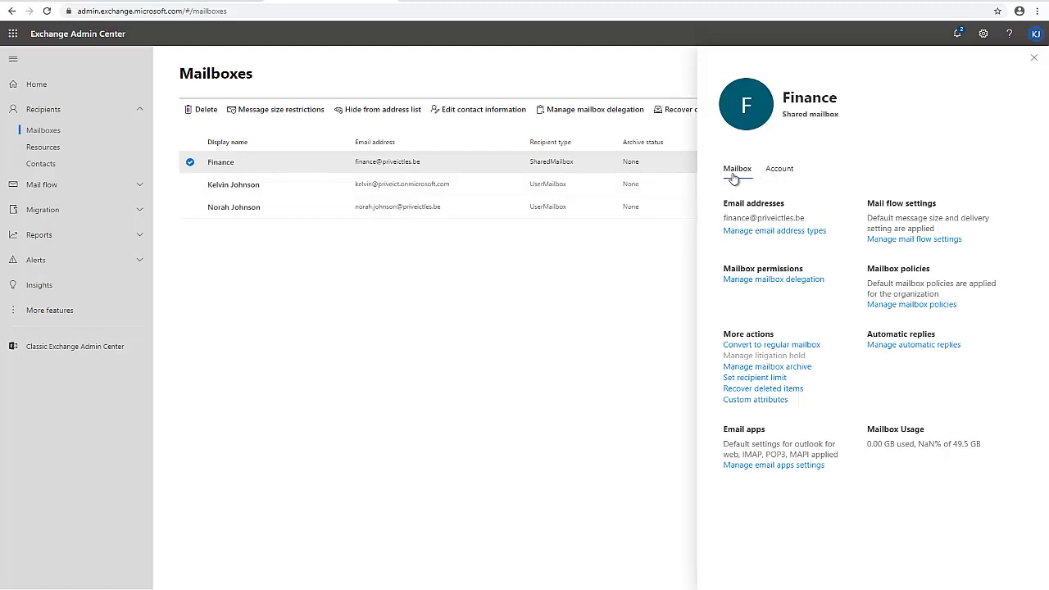
click(795, 172)
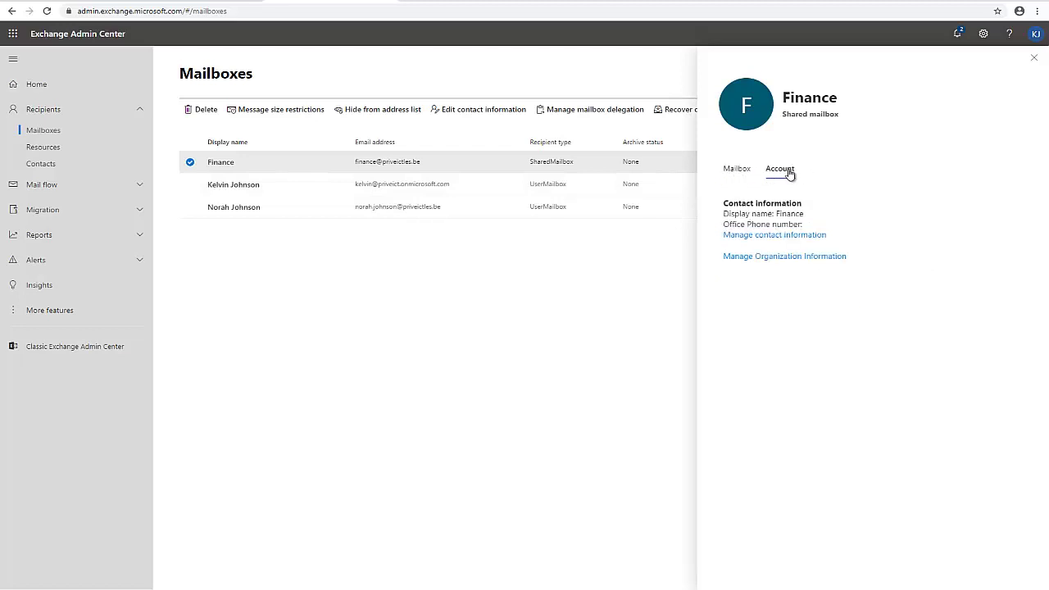
click(738, 173)
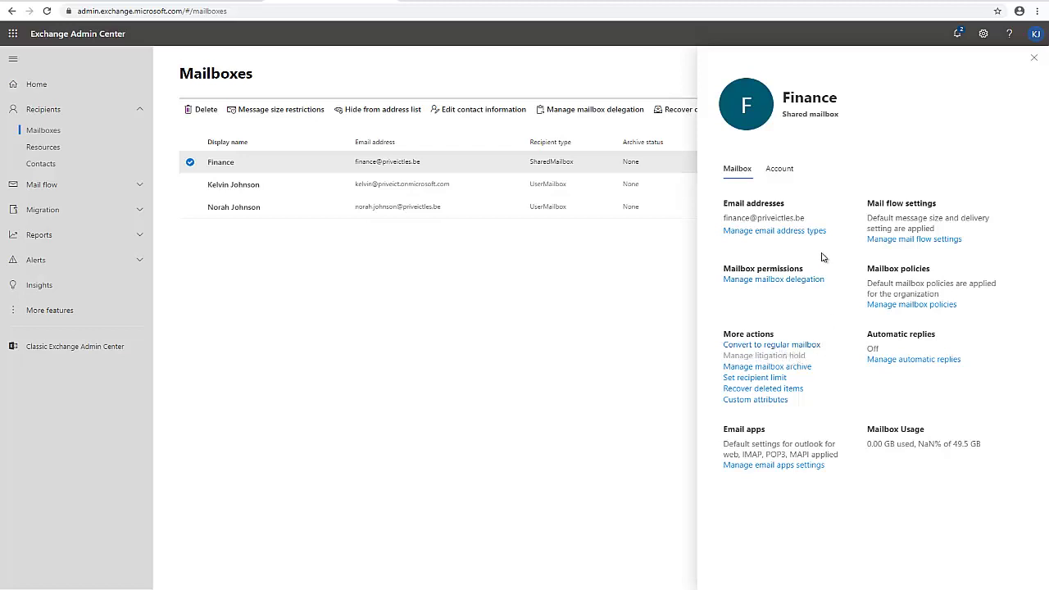
- Grant the user on the priveictles.be domain read and manage permissions on the Finance shared mailbox, finding them by first name
click(785, 280)
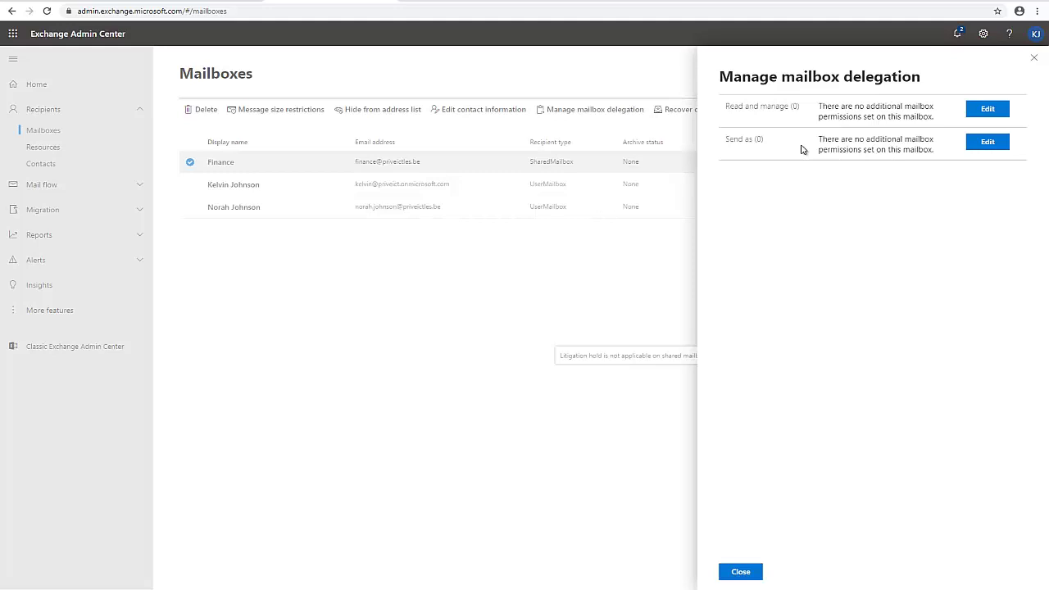
click(981, 113)
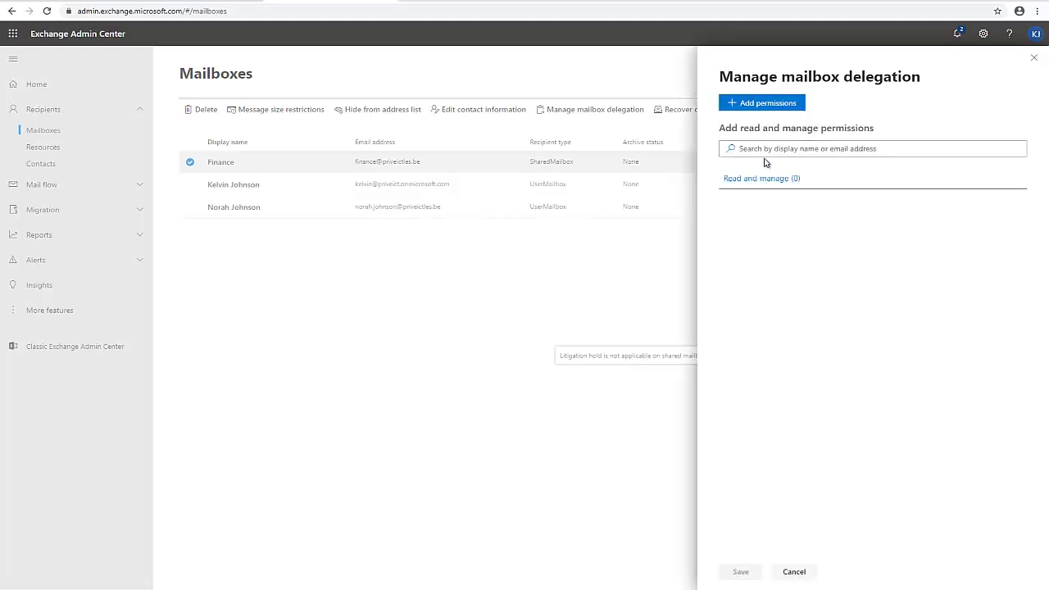
click(758, 107)
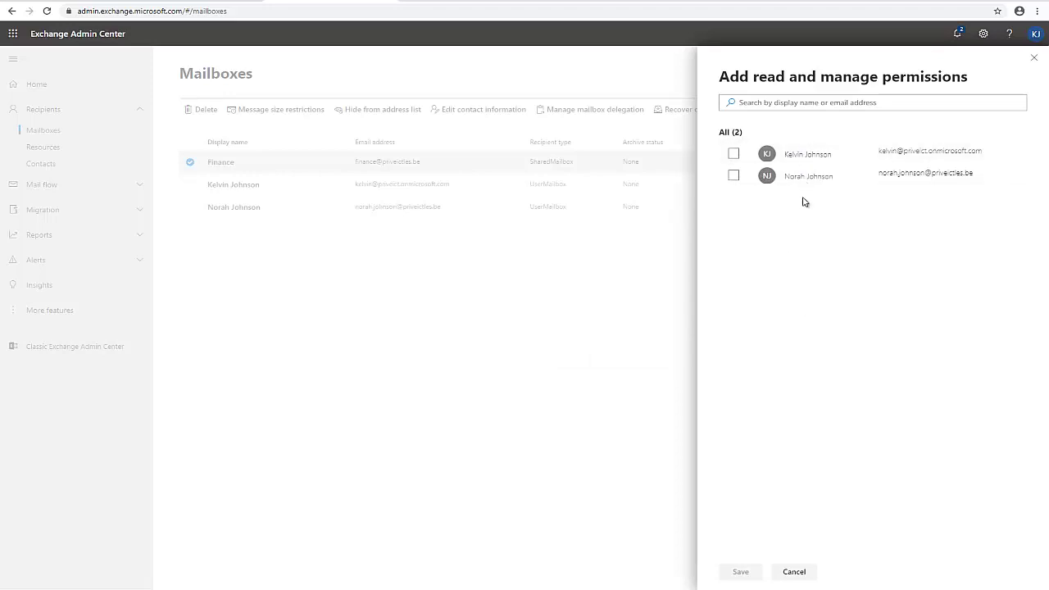
click(774, 102)
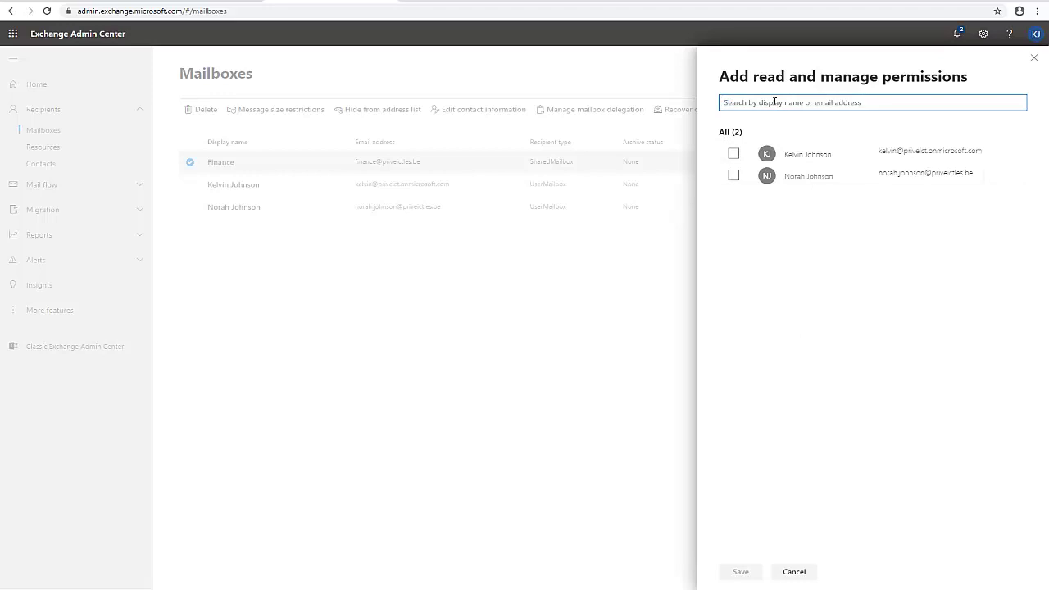
text(norah)
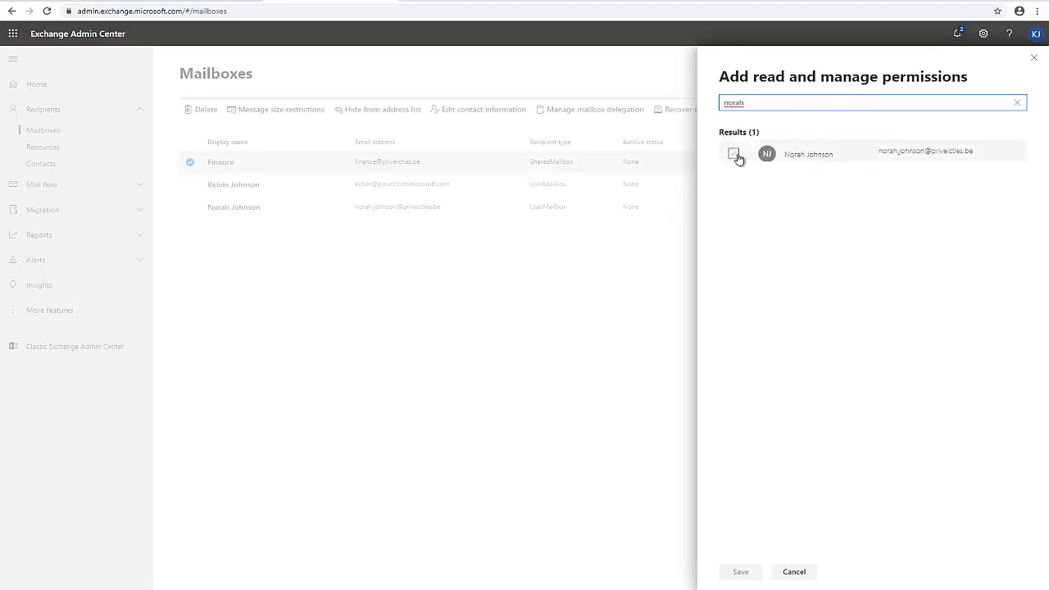
click(735, 156)
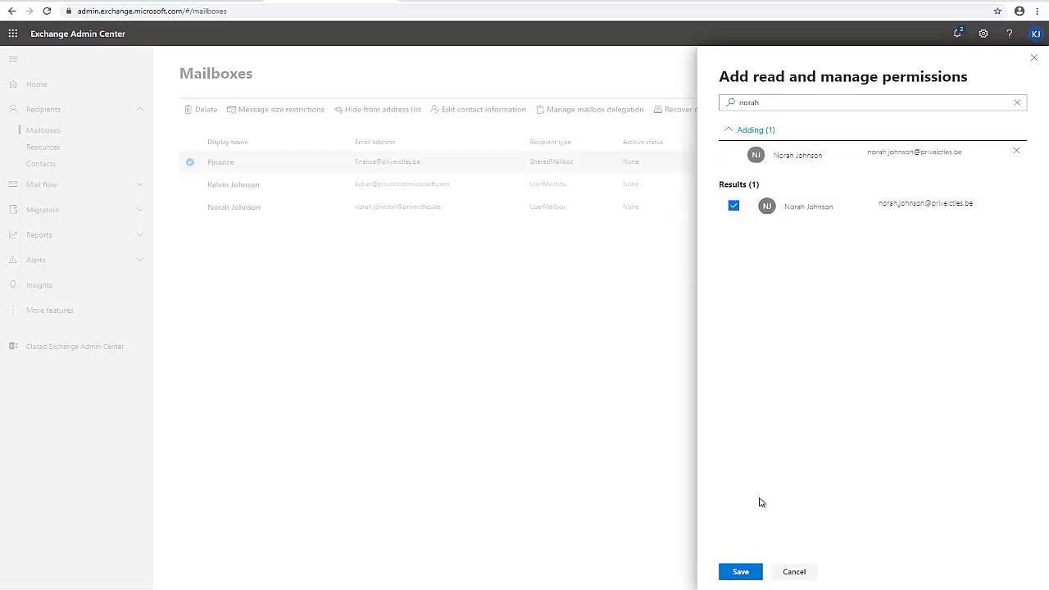
click(742, 571)
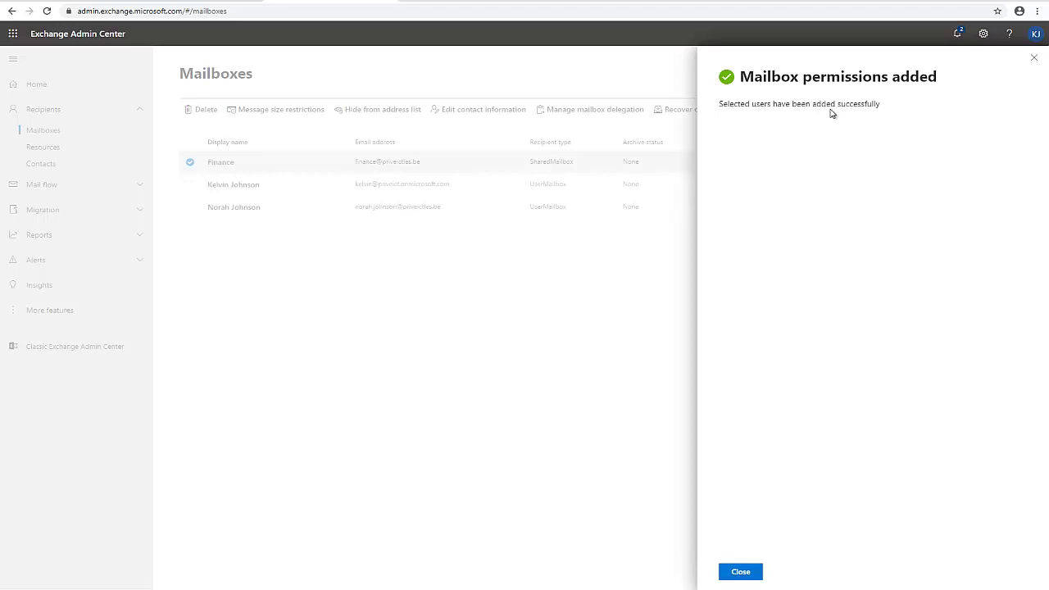
click(752, 571)
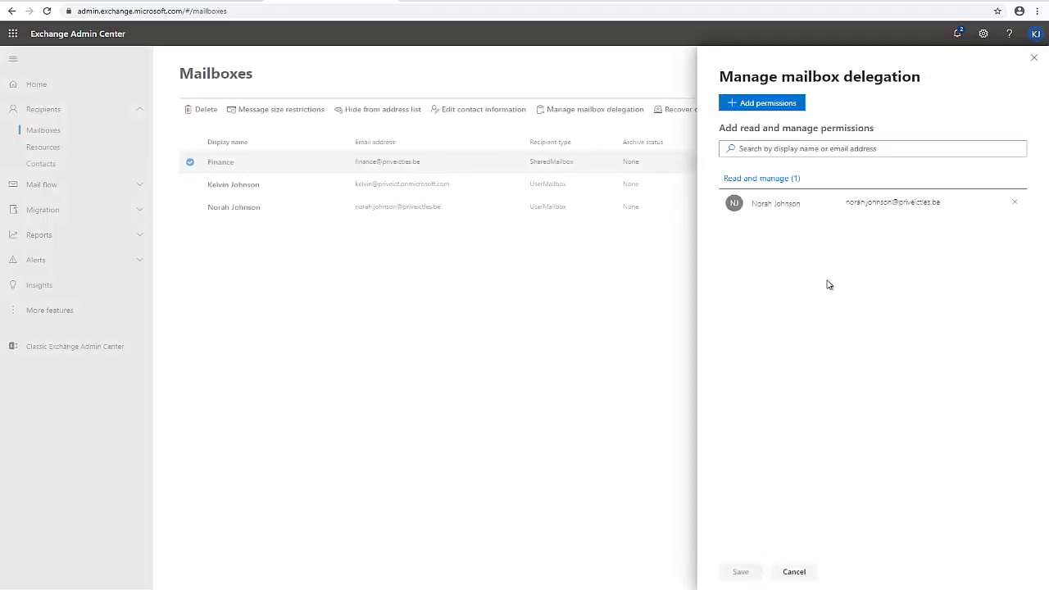
click(1033, 59)
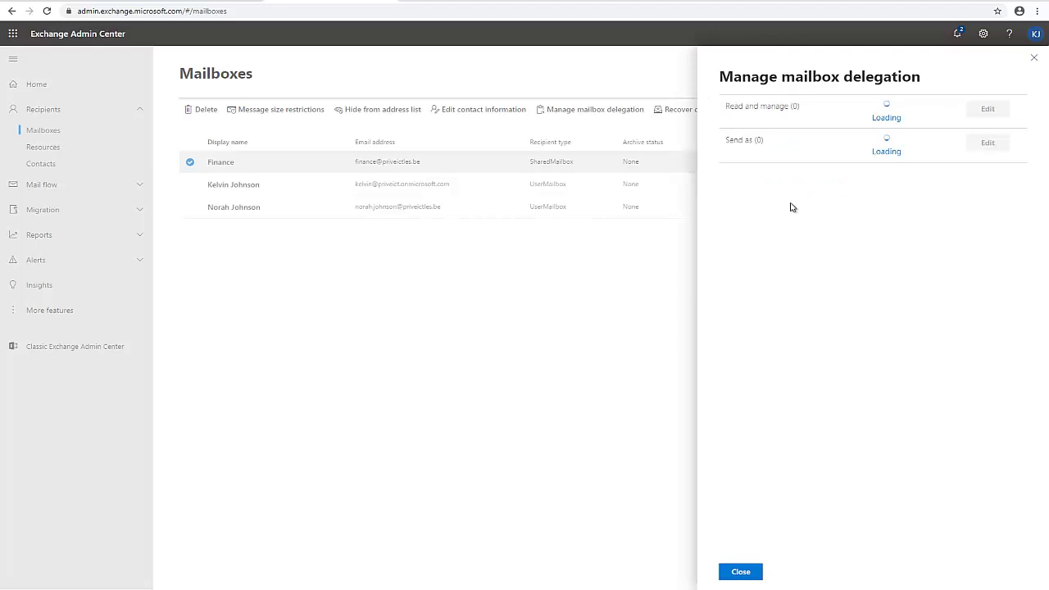
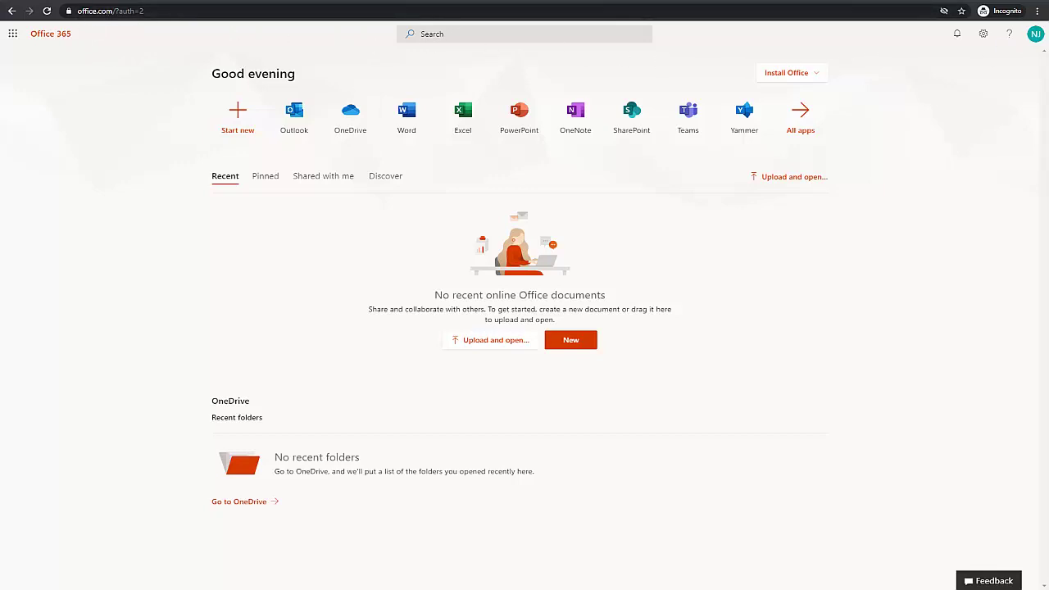
- Switch to the delegated user's Office 365 session, check the signed-in account and open Outlook on the web
click(1036, 36)
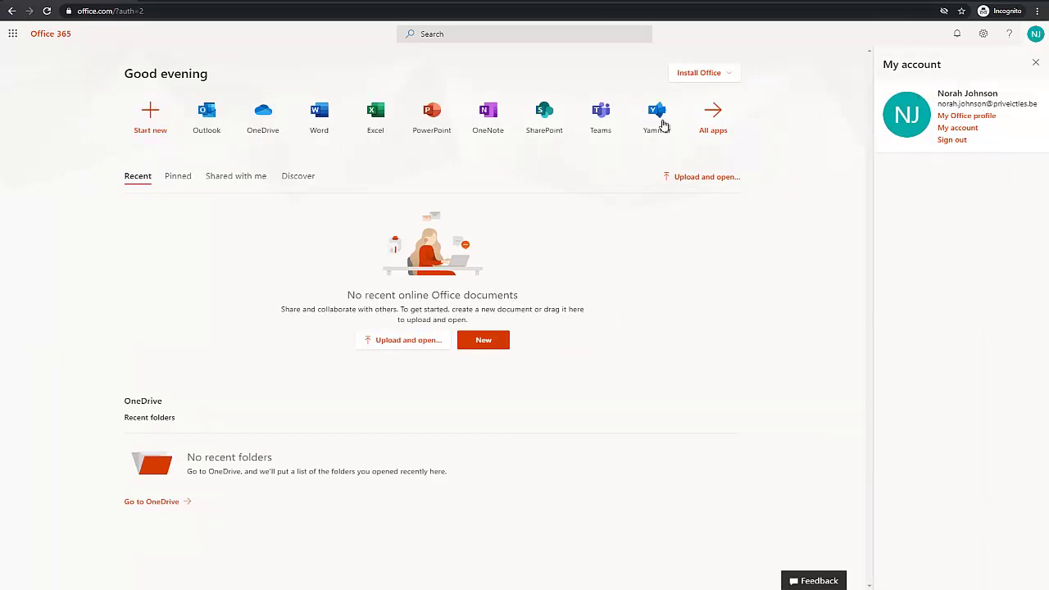
click(215, 0)
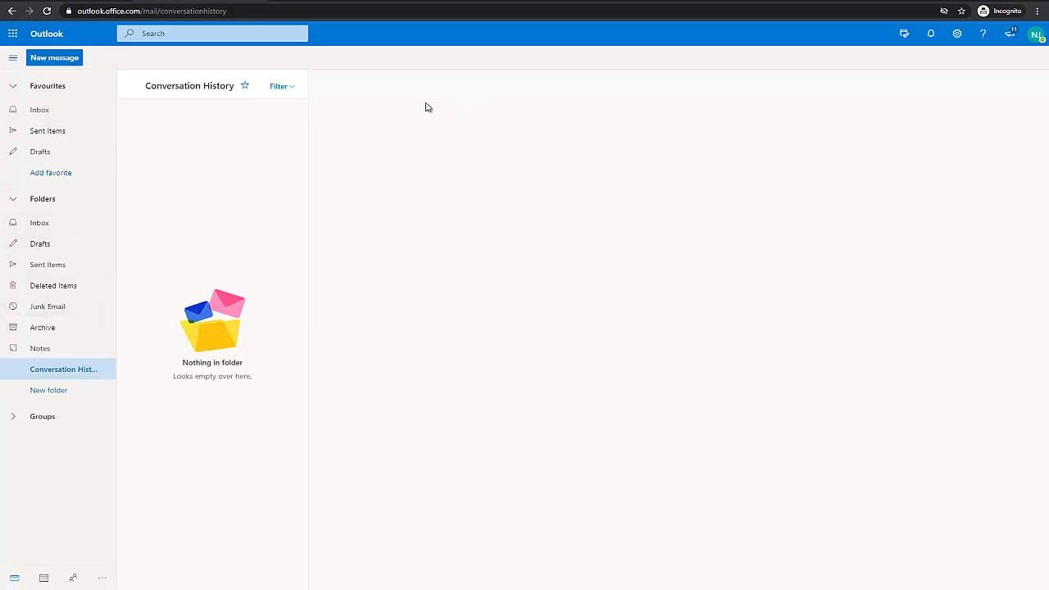
- Open the Finance shared mailbox as another mailbox from the delegated user's account, finding it by typing part of its name
click(1034, 41)
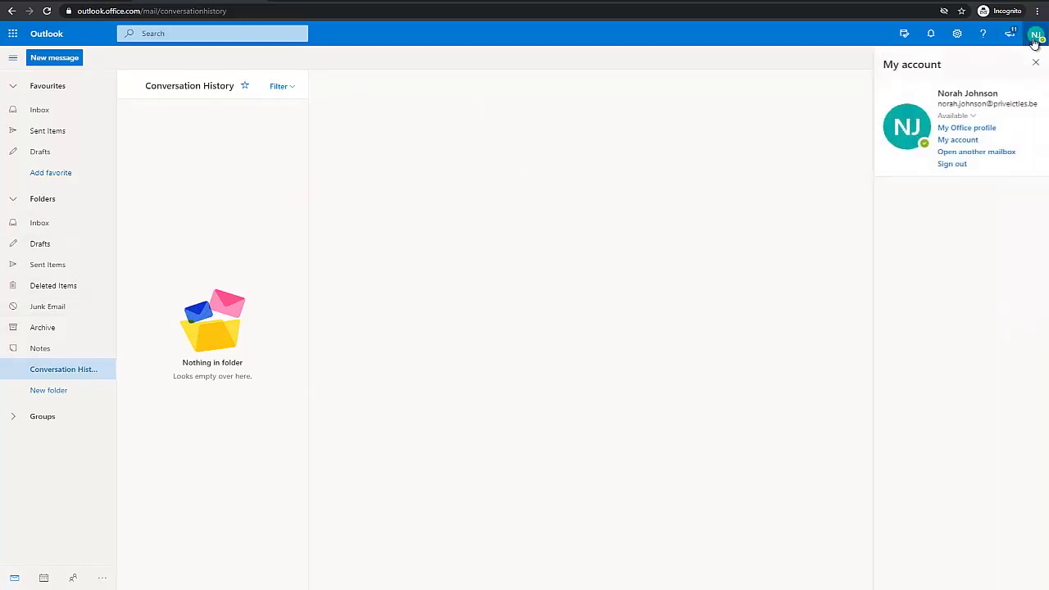
click(960, 156)
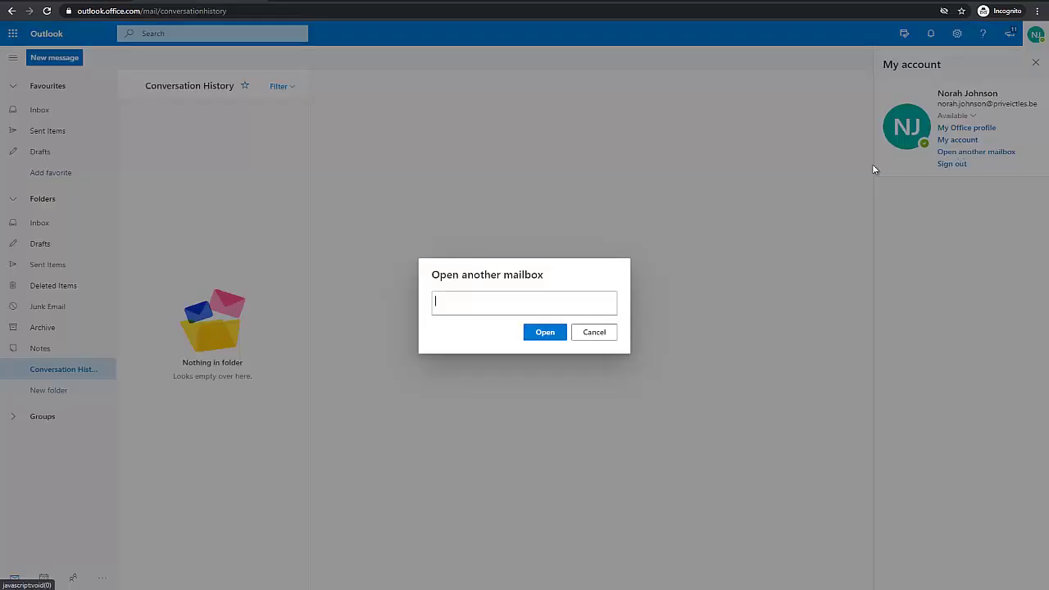
click(528, 295)
text(fin)
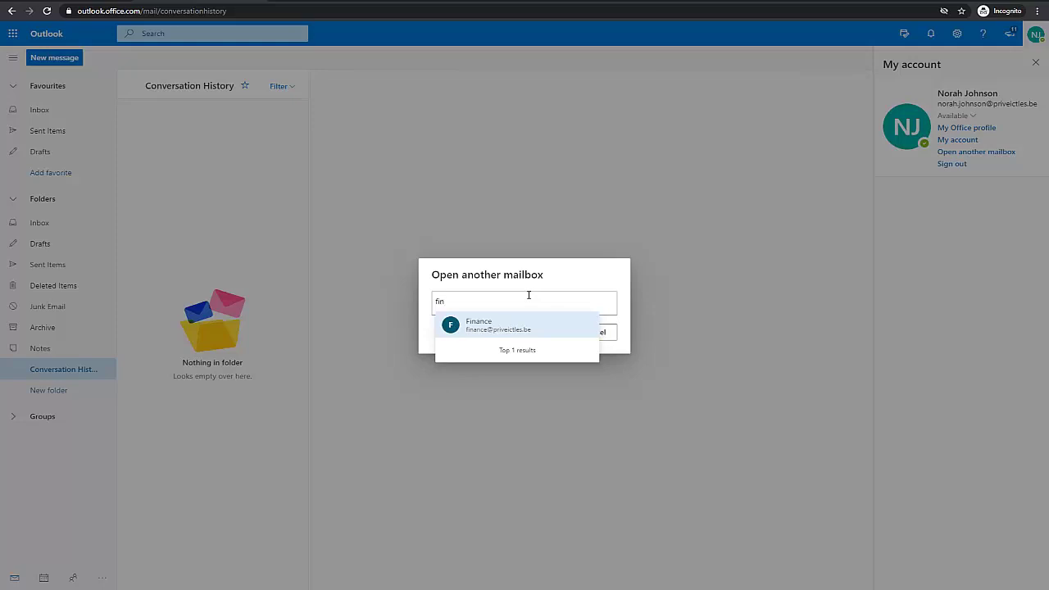
text(an)
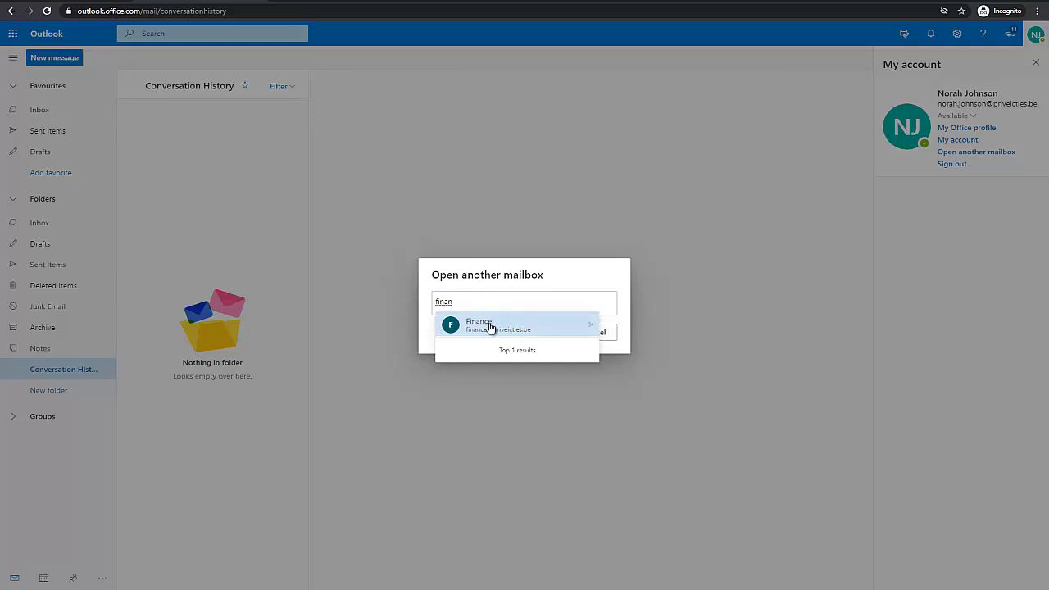
click(491, 327)
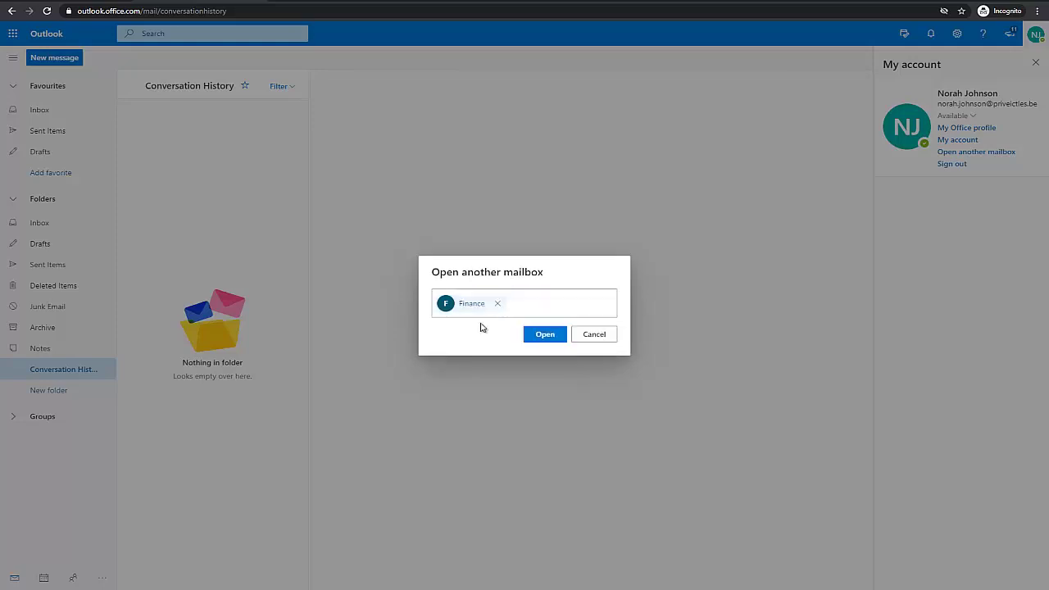
click(542, 335)
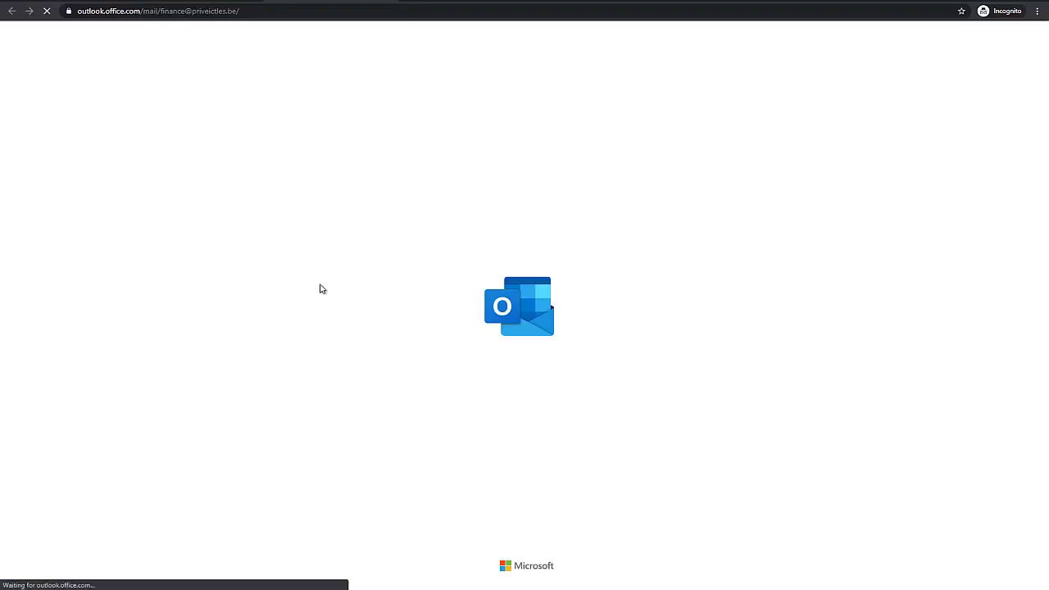